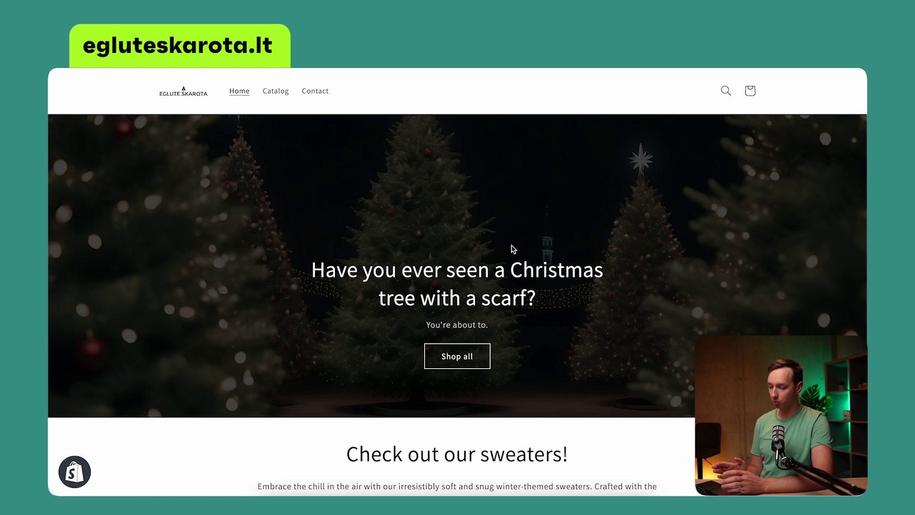
# Scroll through the Shopify storefront's featured sweaters and back up
pyautogui.scroll(-2, 534, 321)
pyautogui.scroll(-3, 535, 323)
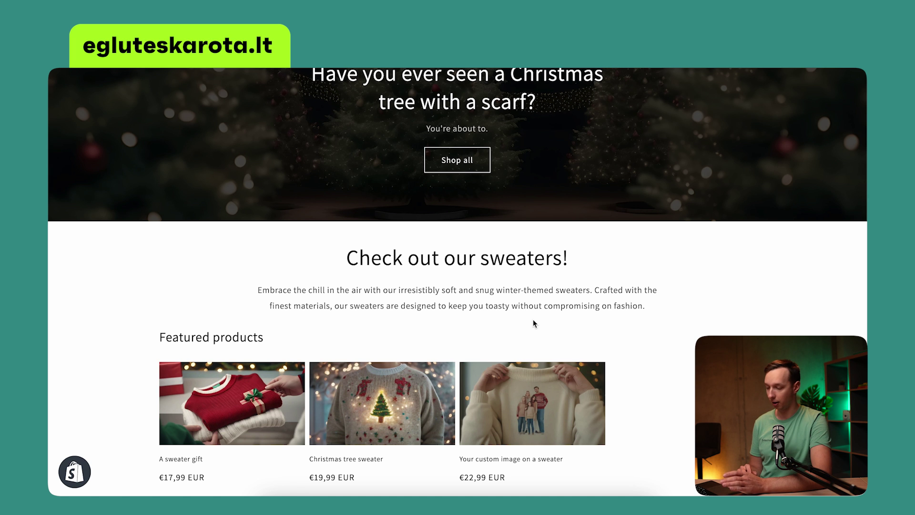
pyautogui.scroll(5, 574, 182)
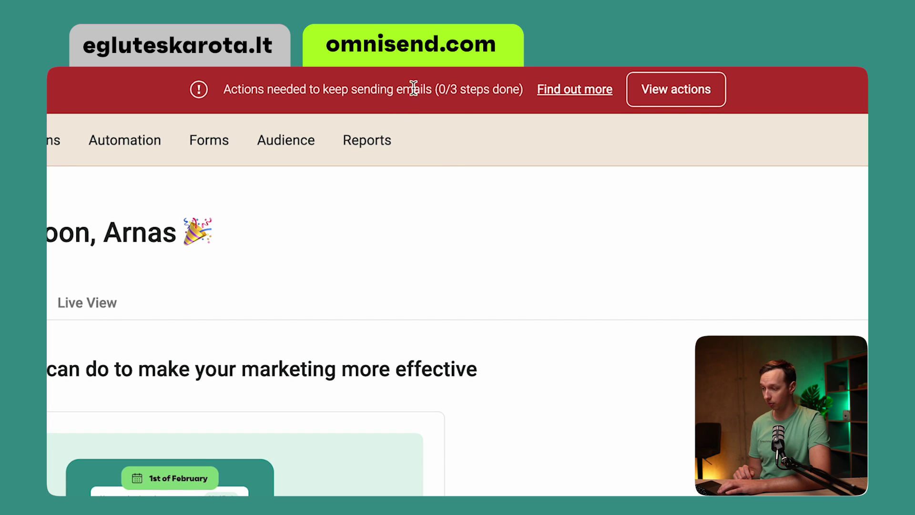
# Follow the actions-needed warning to Sender domains and begin adding a new custom sender domain
pyautogui.click(668, 104)
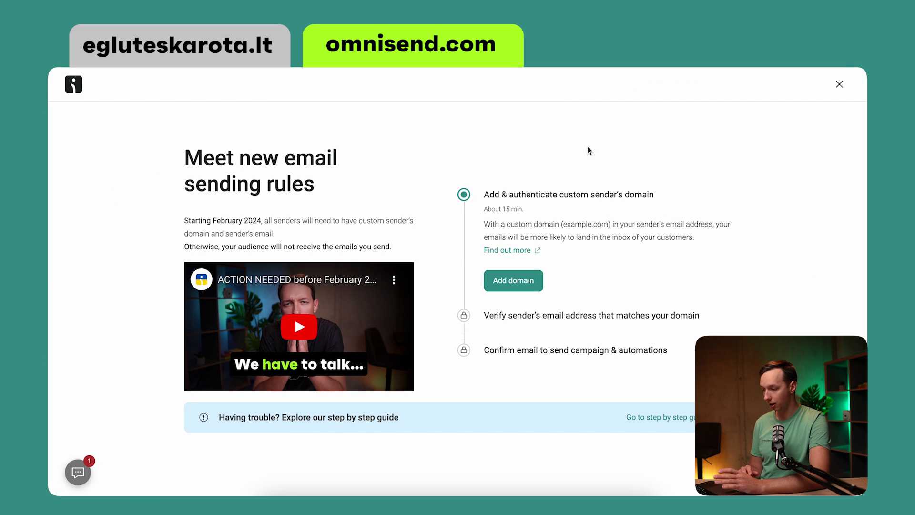
pyautogui.click(507, 279)
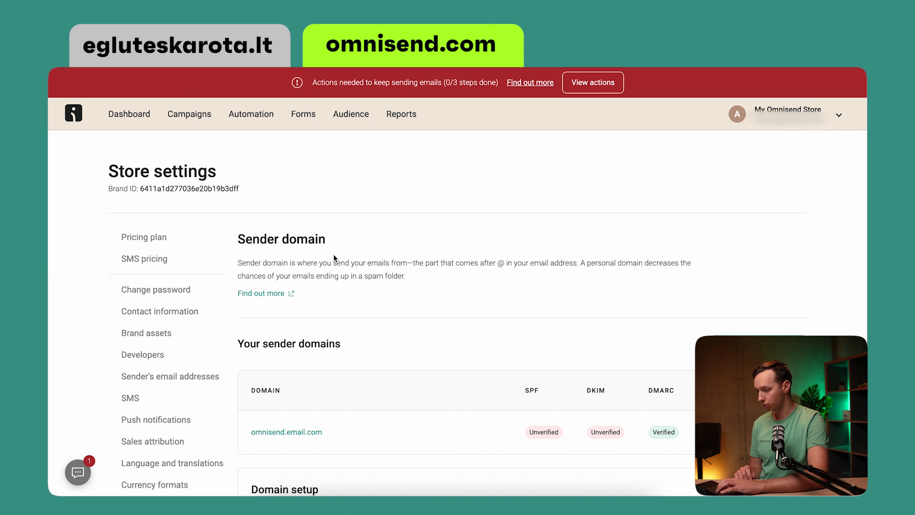
pyautogui.scroll(-2, 395, 352)
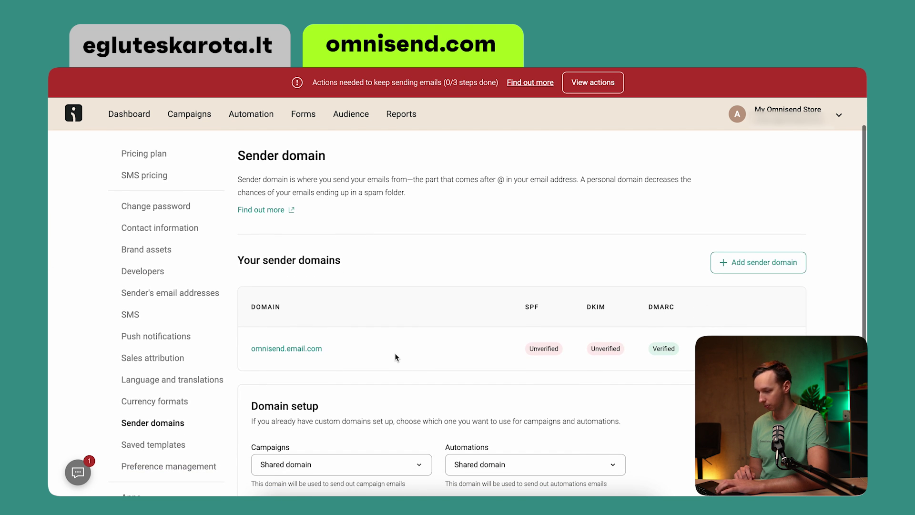
pyautogui.click(719, 267)
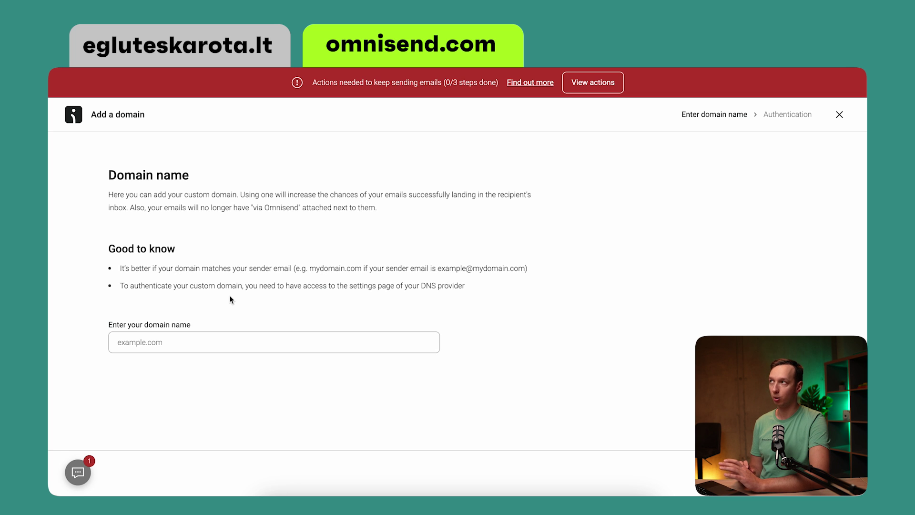
# Enter egluteskarota.lt as the sender domain and continue to its authentication records
pyautogui.click(210, 342)
pyautogui.write('egluteskarota.lt')
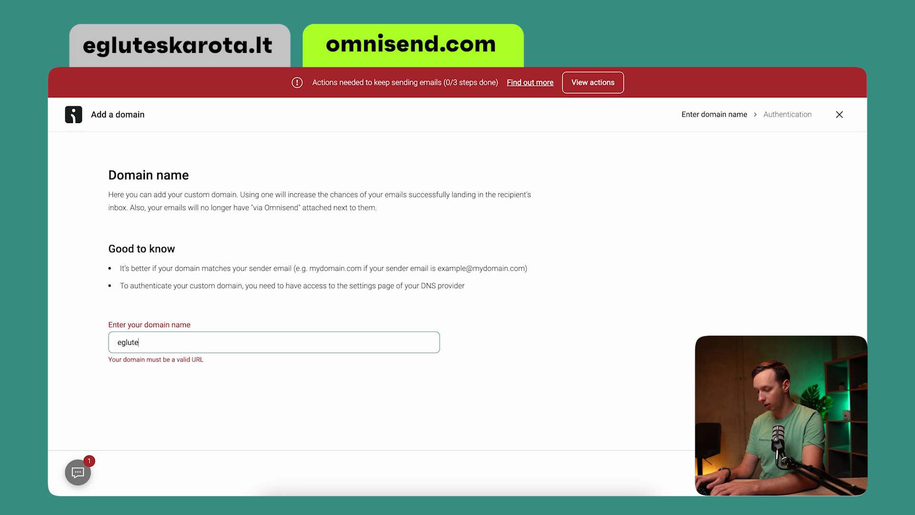
pyautogui.click(277, 397)
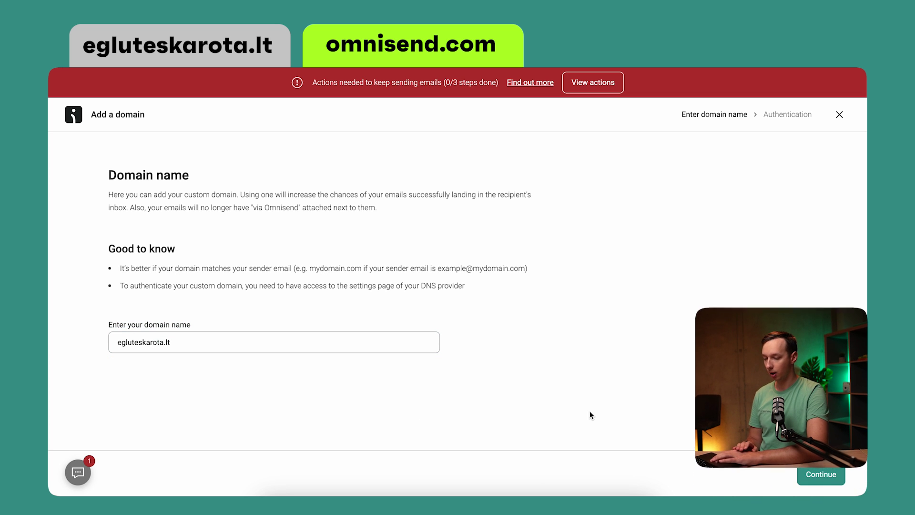
pyautogui.click(821, 471)
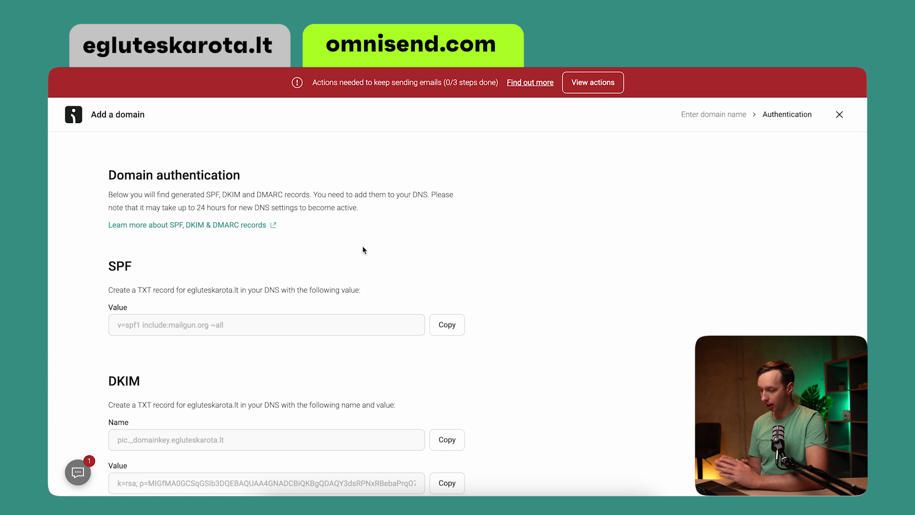
# Review the SPF, DKIM and DMARC records and copy the SPF record value
pyautogui.scroll(-4, 253, 426)
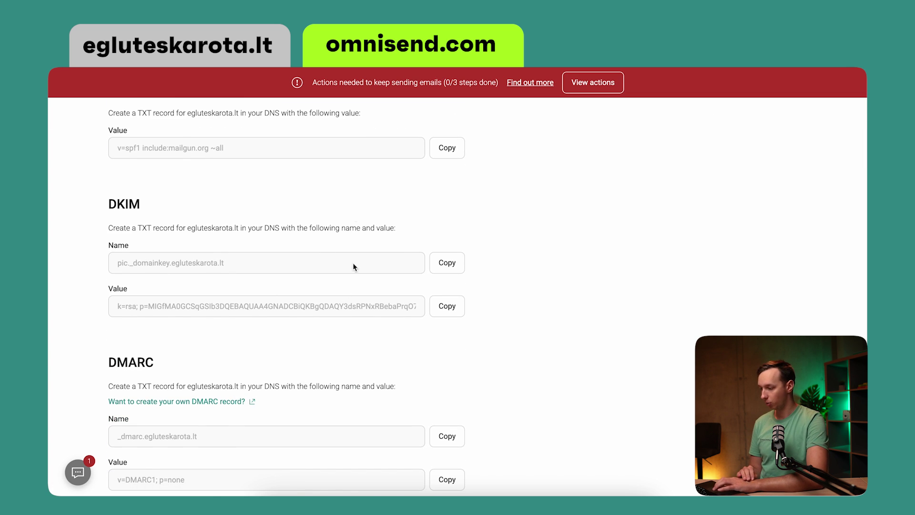
pyautogui.scroll(3, 355, 208)
pyautogui.scroll(-3, 356, 353)
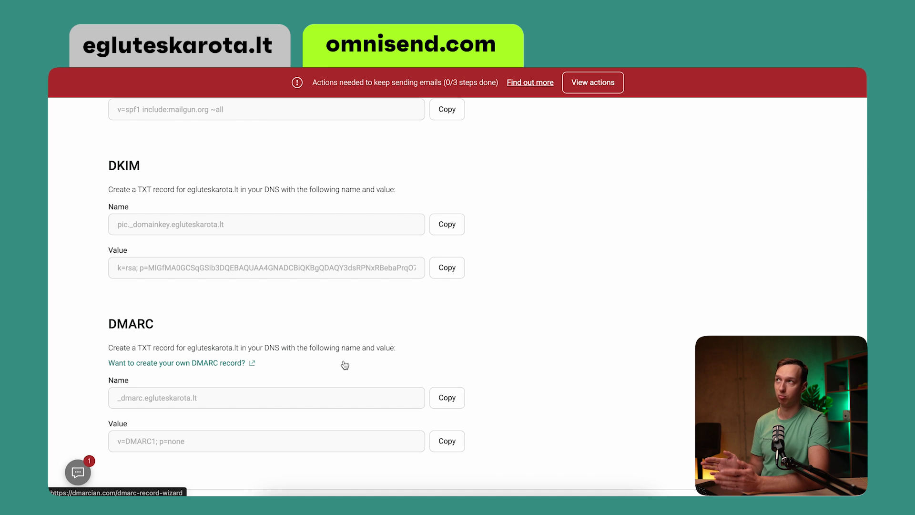
pyautogui.scroll(5, 223, 260)
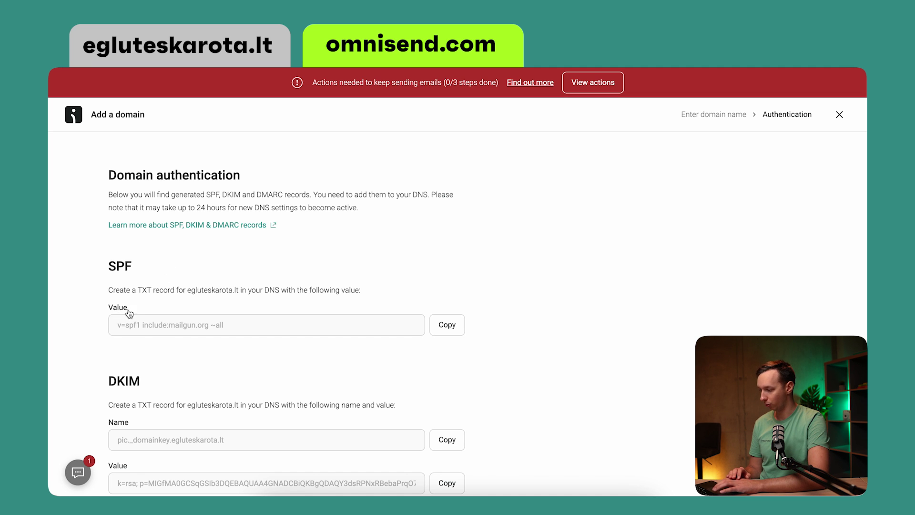
pyautogui.click(450, 331)
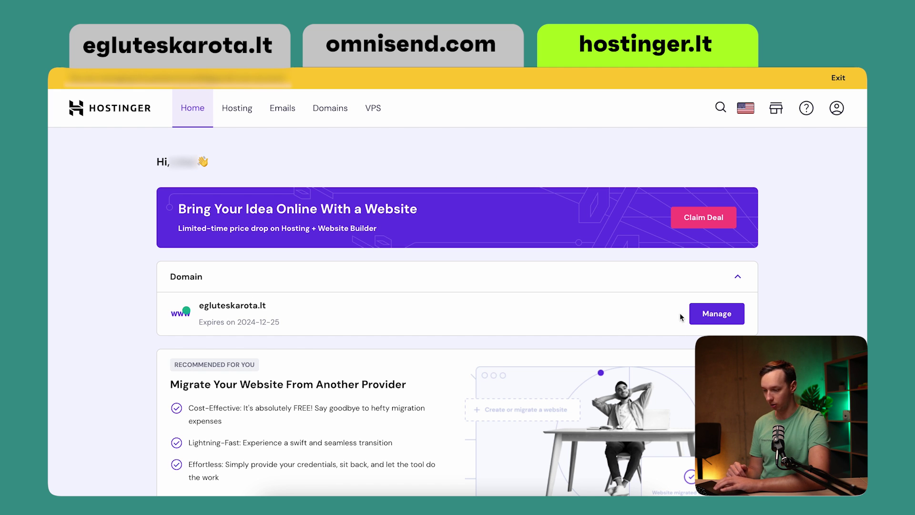
# Open the DNS / Nameservers records for egluteskarota.lt in Hostinger
pyautogui.click(695, 318)
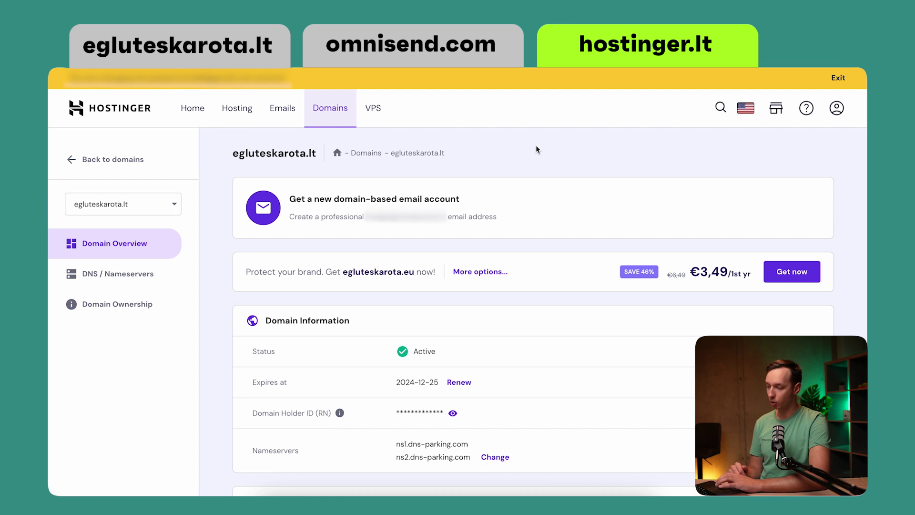
pyautogui.click(89, 273)
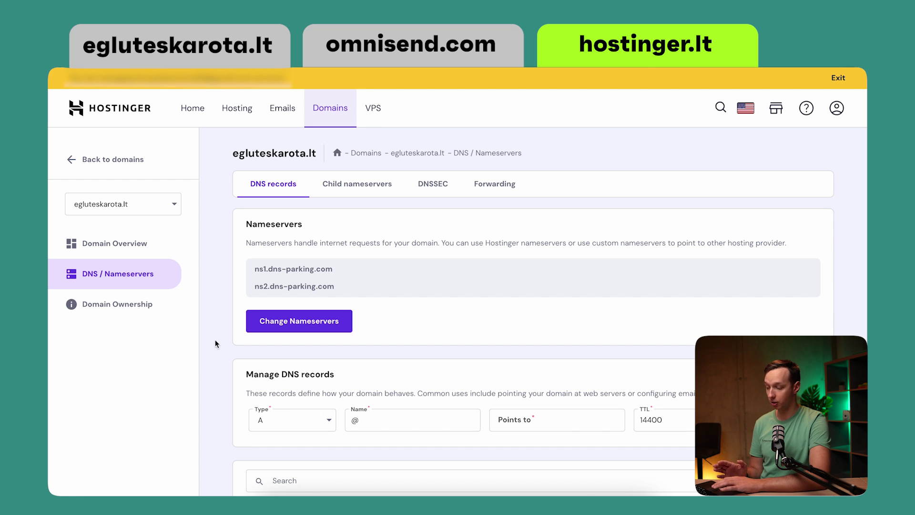
pyautogui.scroll(-2, 218, 389)
# Fill a new TXT record named egluteskarota.lt with the SPF value v=spf1 include:mailgun.org ~all
pyautogui.click(285, 309)
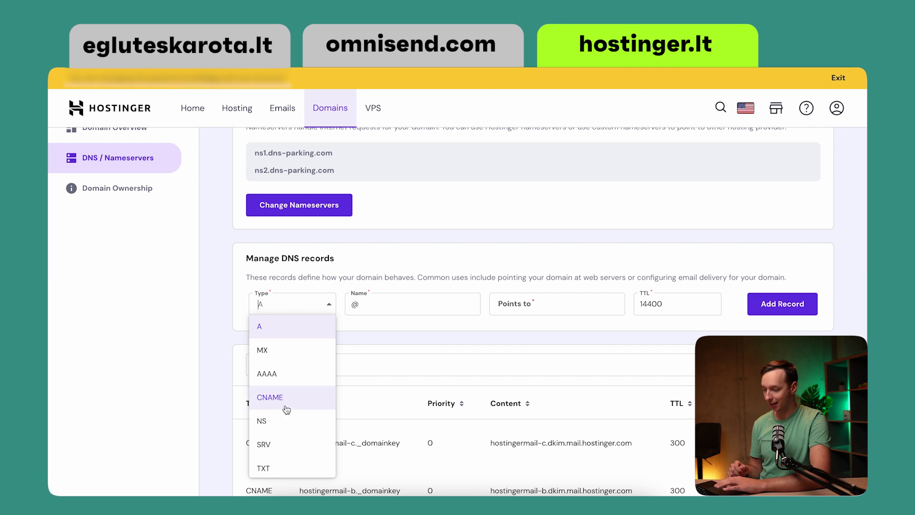
pyautogui.click(268, 466)
pyautogui.click(366, 313)
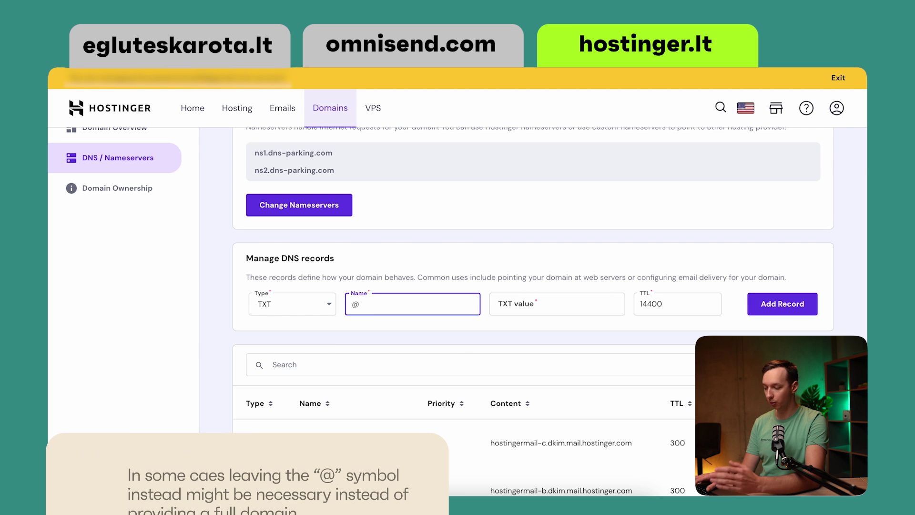
pyautogui.press('BackSpace')
pyautogui.write('egle')
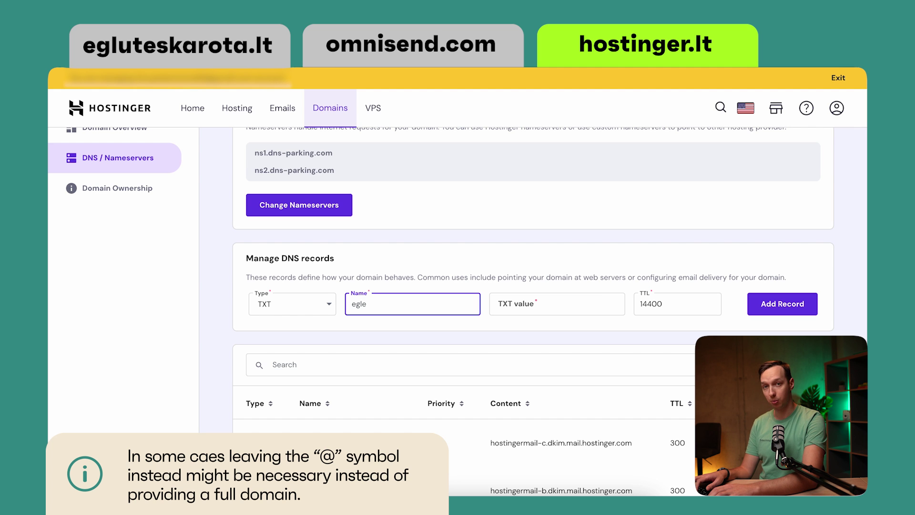
pyautogui.write('uteskarota.l')
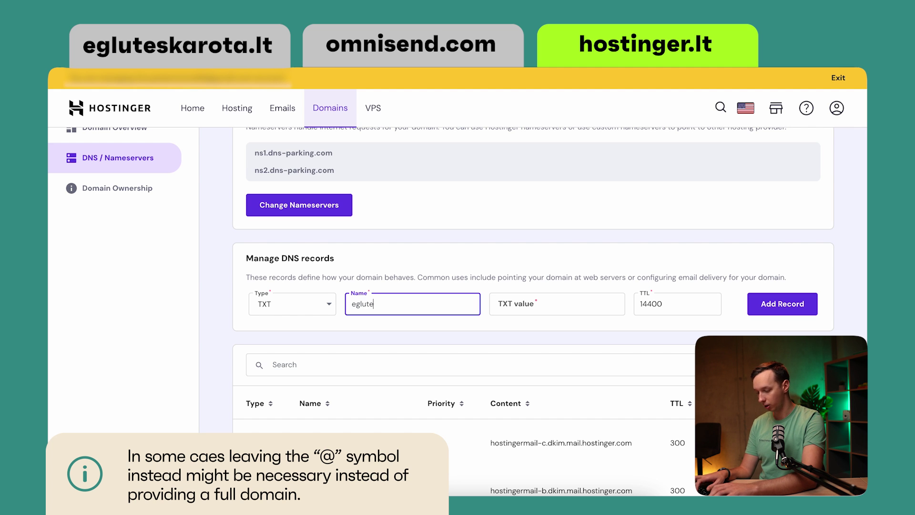
pyautogui.write('t')
pyautogui.click(557, 304)
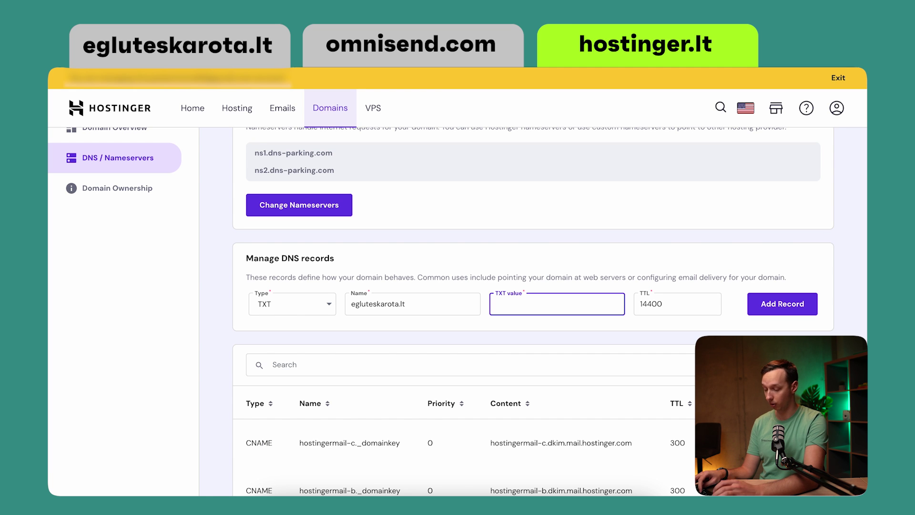
pyautogui.hotkey('ctrl', 'v')
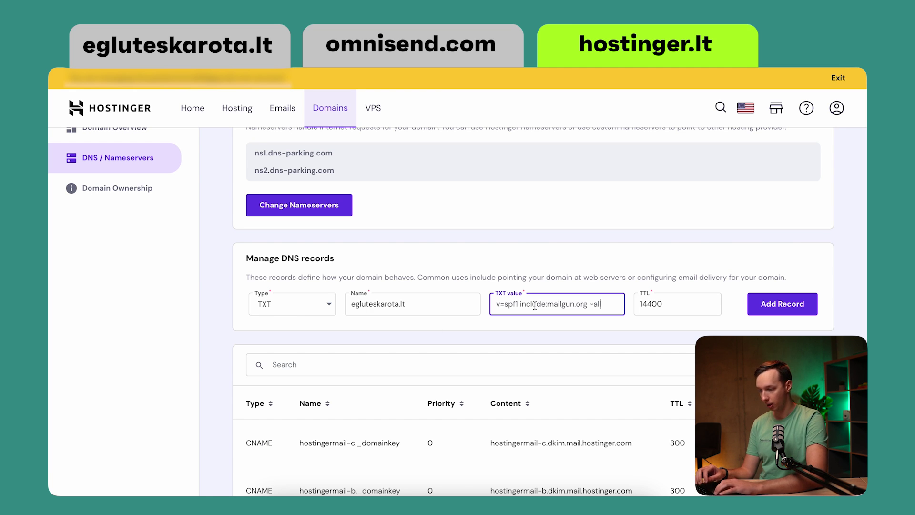
pyautogui.click(660, 284)
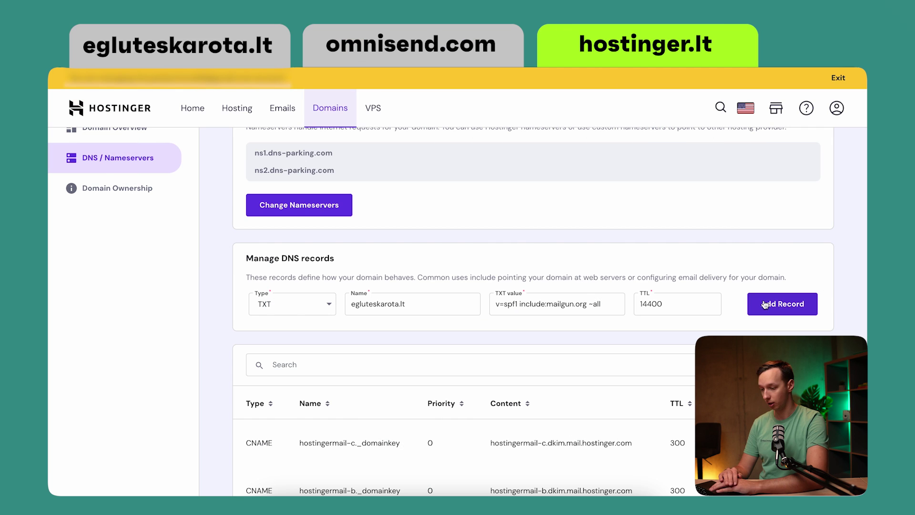
pyautogui.click(762, 303)
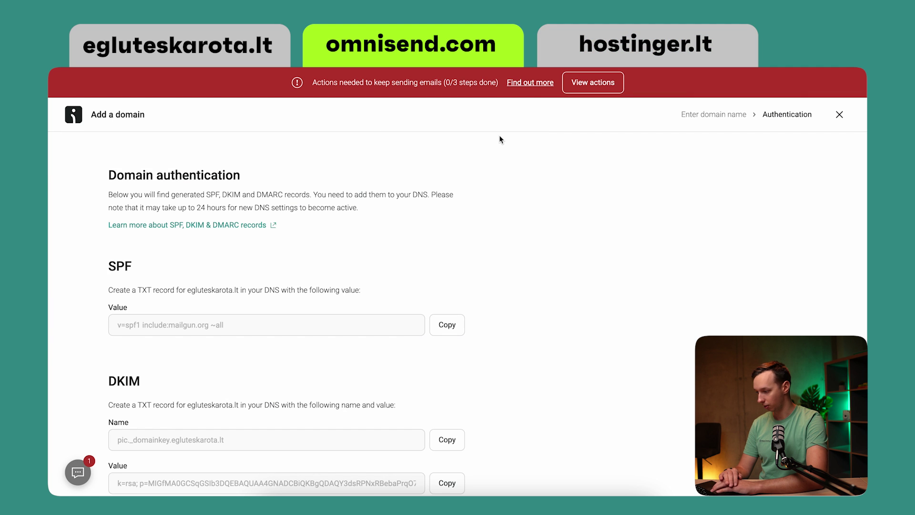
pyautogui.scroll(-5, 494, 293)
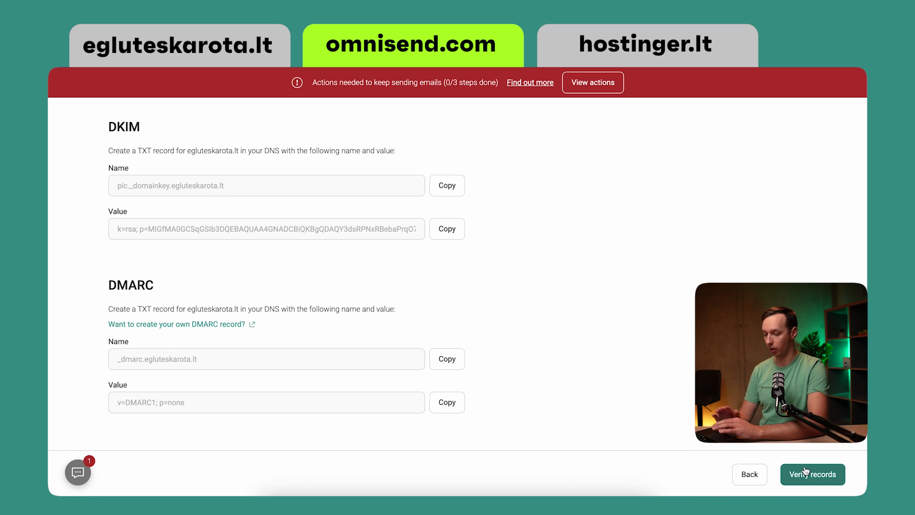
pyautogui.click(806, 472)
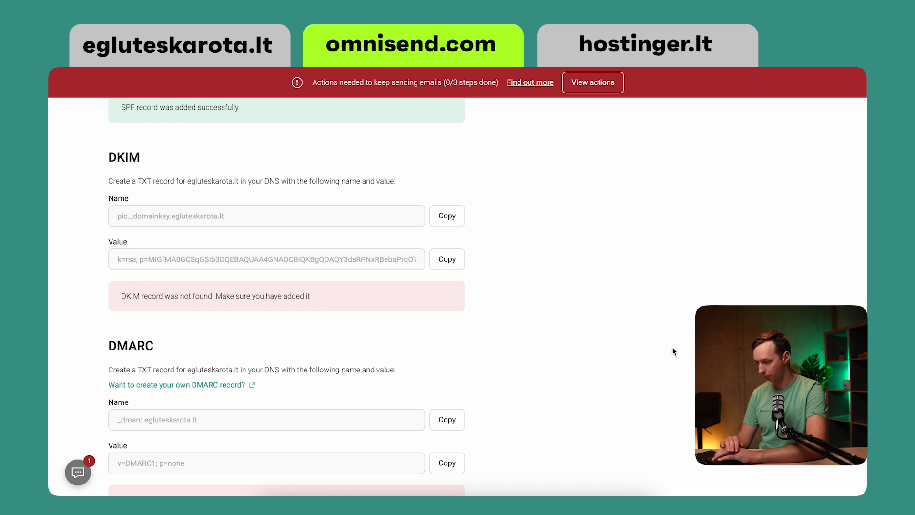
pyautogui.scroll(5, 381, 248)
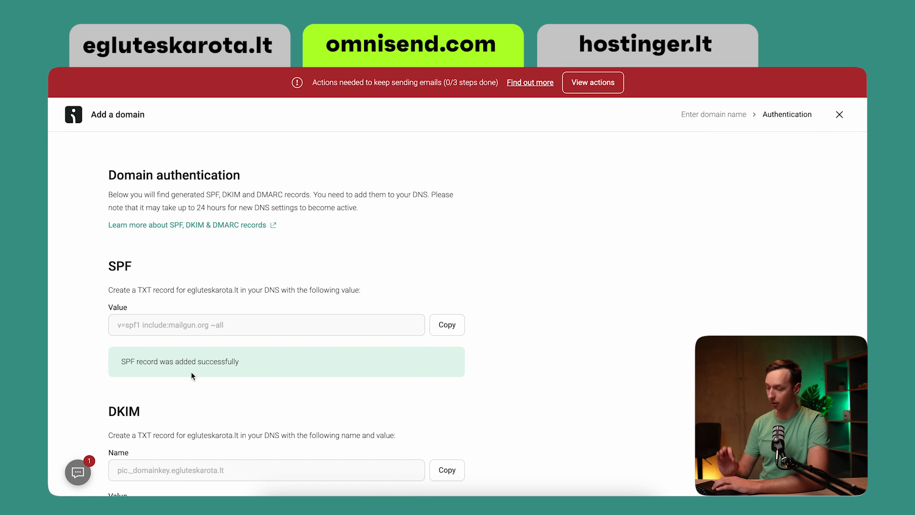
pyautogui.scroll(-5, 205, 425)
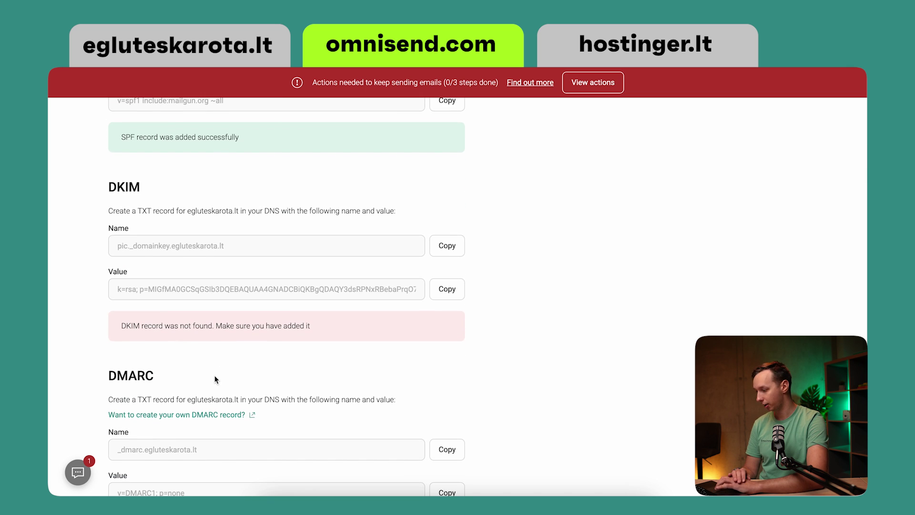
pyautogui.scroll(-2, 195, 390)
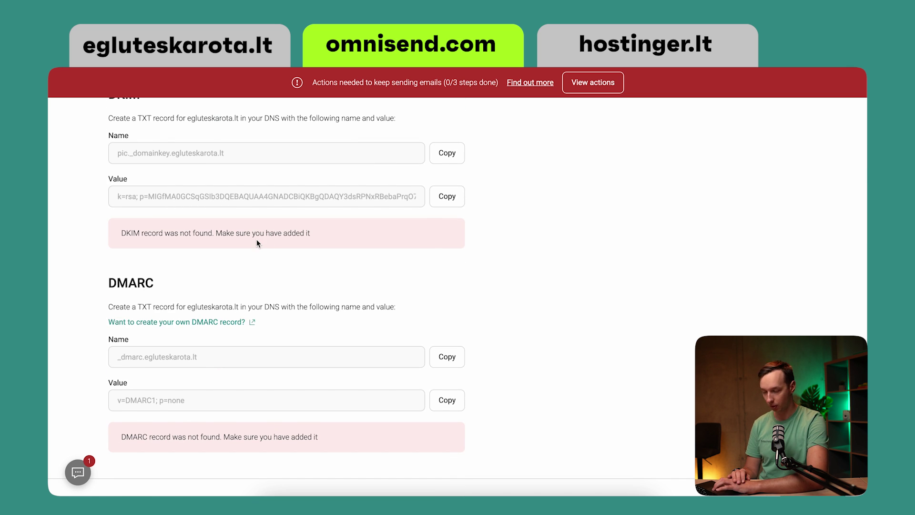
pyautogui.scroll(2, 260, 199)
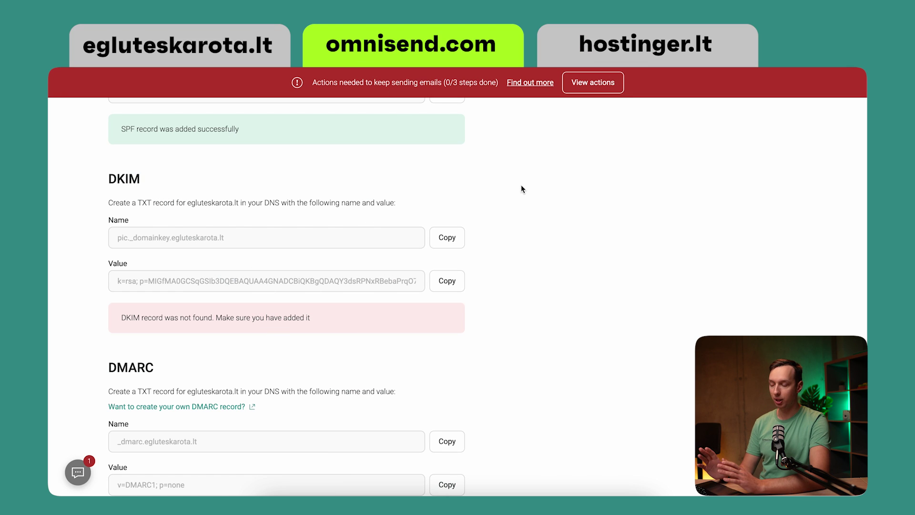
# Start a new Hostinger TXT record named with Omnisend's DKIM name pic._domainkey
pyautogui.click(437, 237)
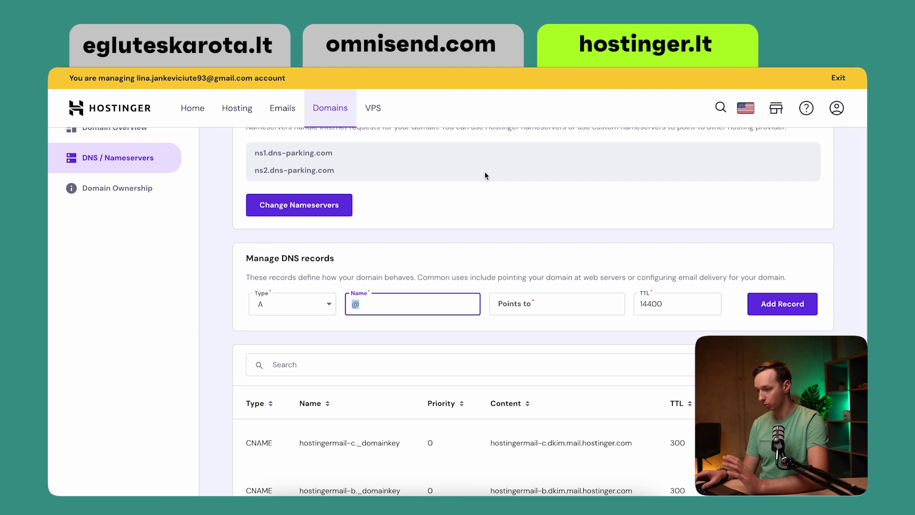
pyautogui.click(281, 308)
pyautogui.click(281, 309)
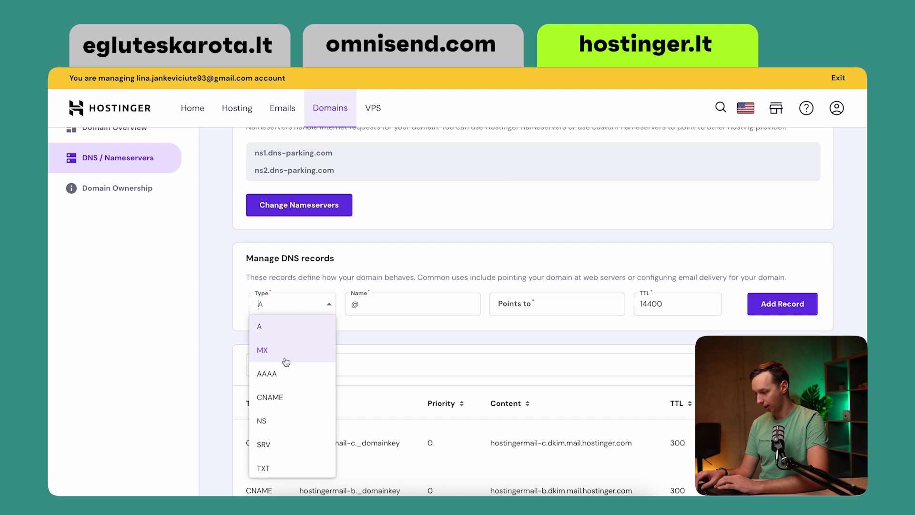
pyautogui.click(267, 468)
pyautogui.click(372, 300)
pyautogui.press('BackSpace')
pyautogui.hotkey('ctrl', 'v')
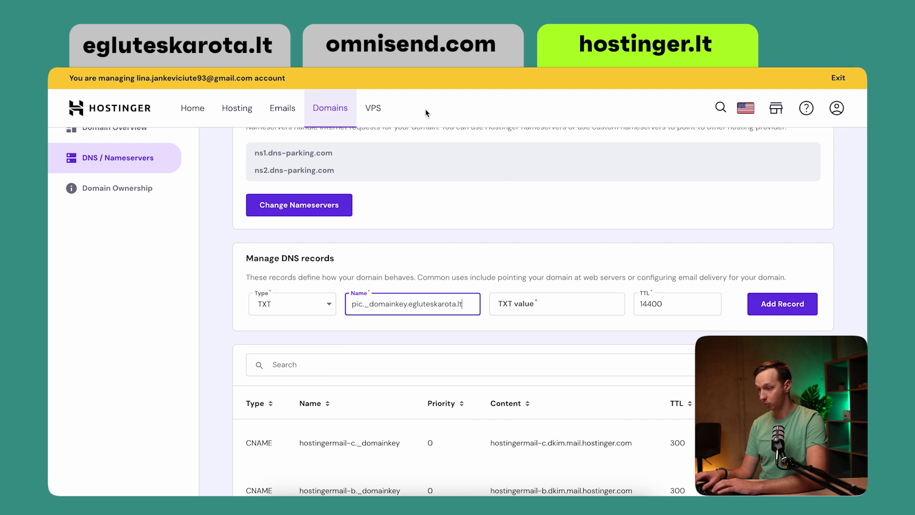
# Paste Omnisend's DKIM k=rsa key as the record value and add the record
pyautogui.hotkey('ctrl', 'Tab')
pyautogui.click(447, 280)
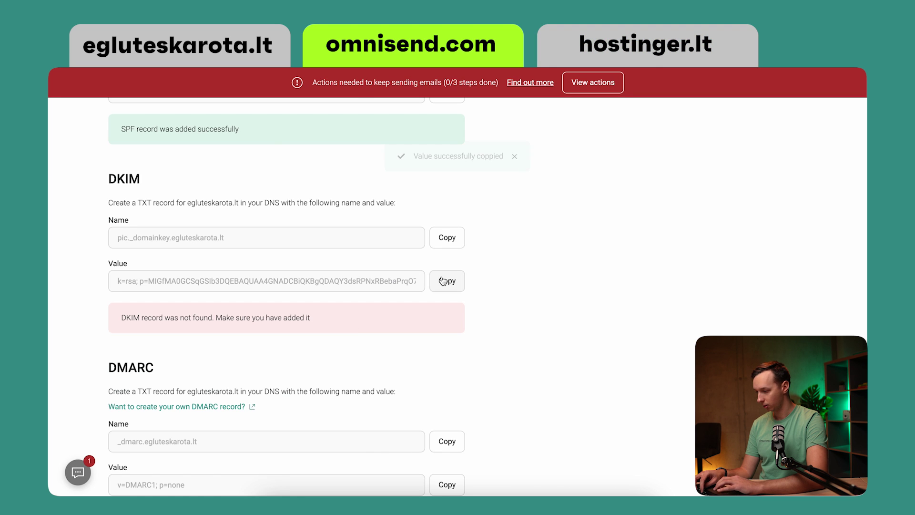
pyautogui.hotkey('ctrl', 'Tab')
pyautogui.click(545, 302)
pyautogui.hotkey('ctrl', 'v')
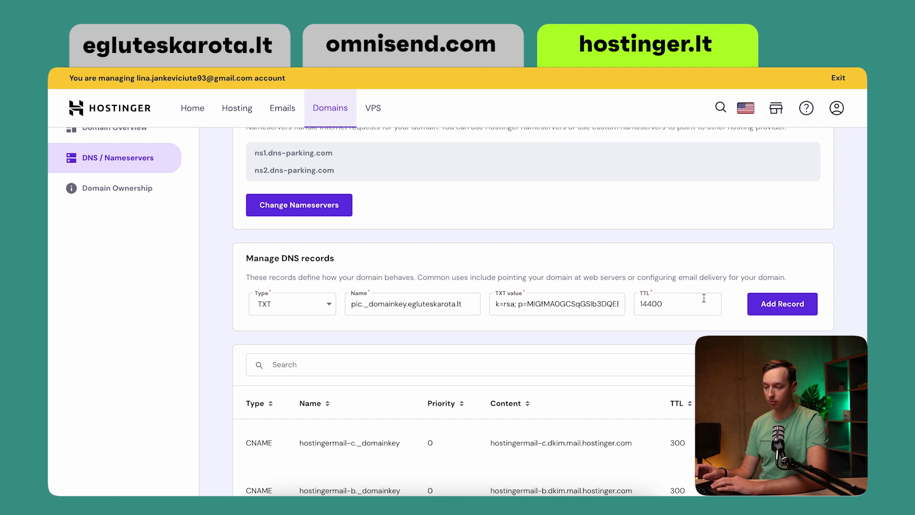
pyautogui.click(761, 305)
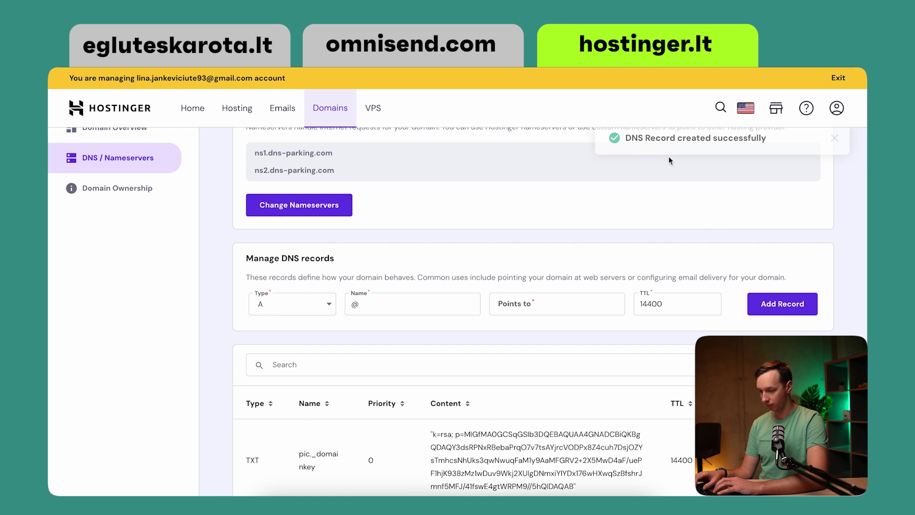
pyautogui.hotkey('ctrl', 'shift', 'Tab')
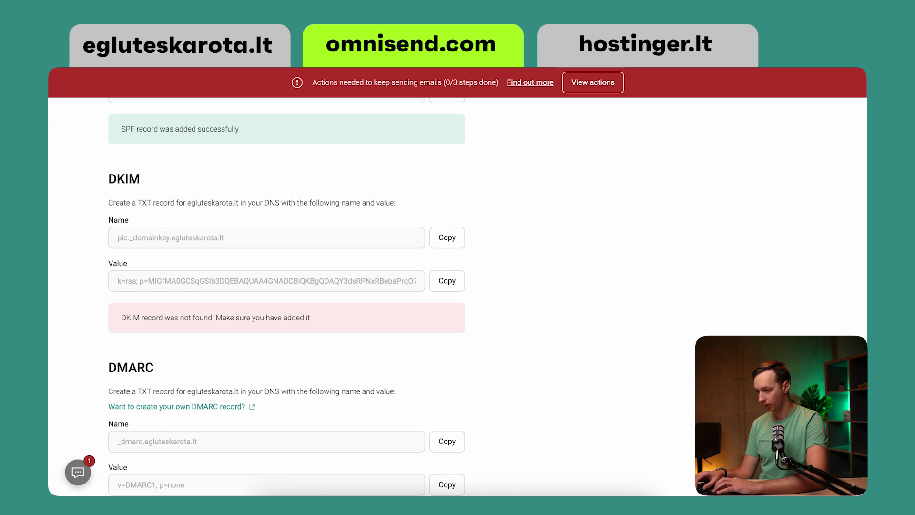
# Start a new Hostinger TXT record named with the DMARC name _dmarc.egluteskarota.lt
pyautogui.scroll(-2, 301, 393)
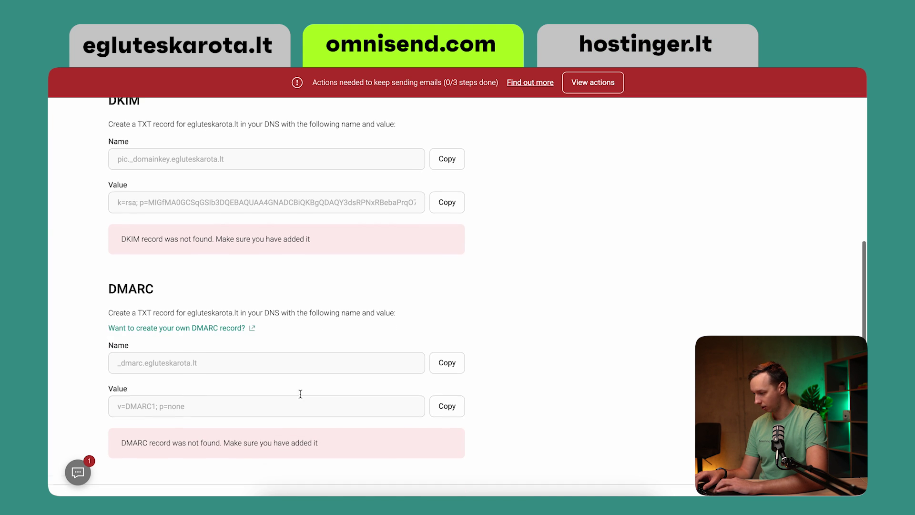
pyautogui.click(444, 352)
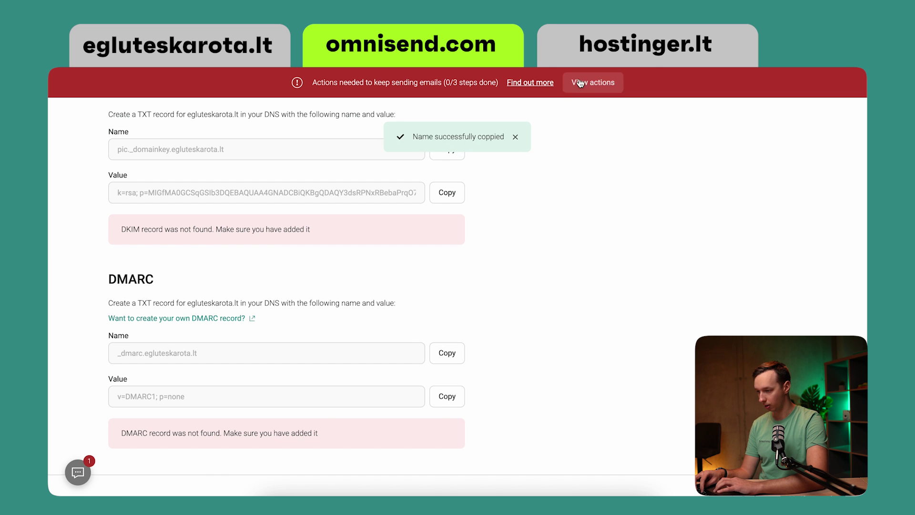
pyautogui.hotkey('ctrl', 'Tab')
pyautogui.click(324, 300)
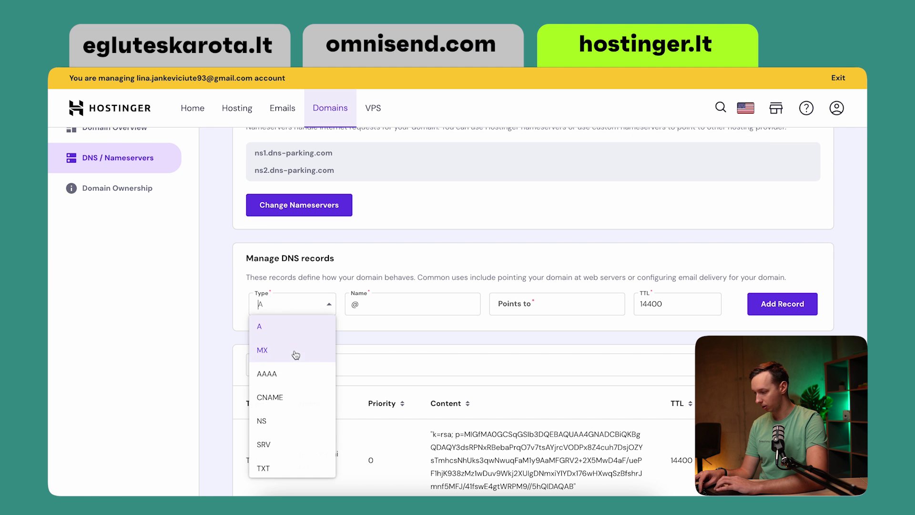
pyautogui.click(271, 466)
pyautogui.click(403, 307)
pyautogui.press('BackSpace')
pyautogui.hotkey('ctrl', 'v')
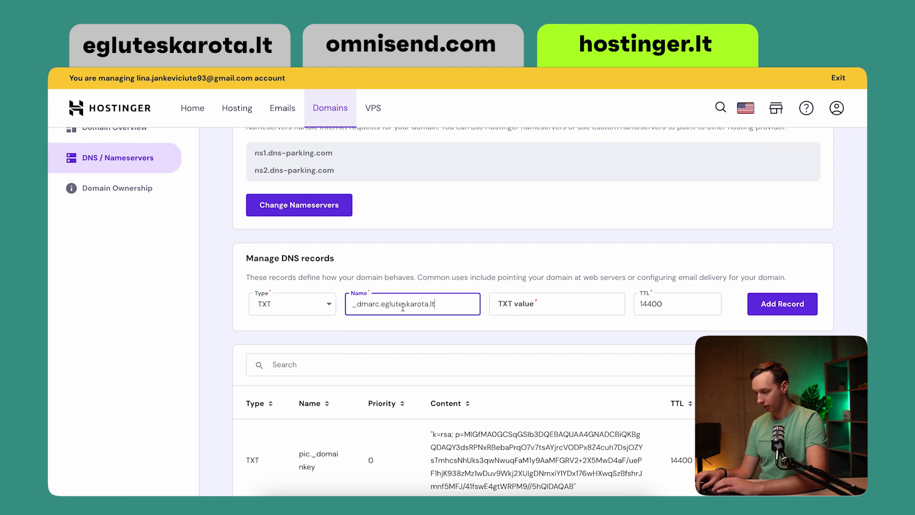
# Set the record value to v=DMARC1; p=none and add the DMARC record
pyautogui.hotkey('ctrl', 'shift', 'Tab')
pyautogui.click(446, 396)
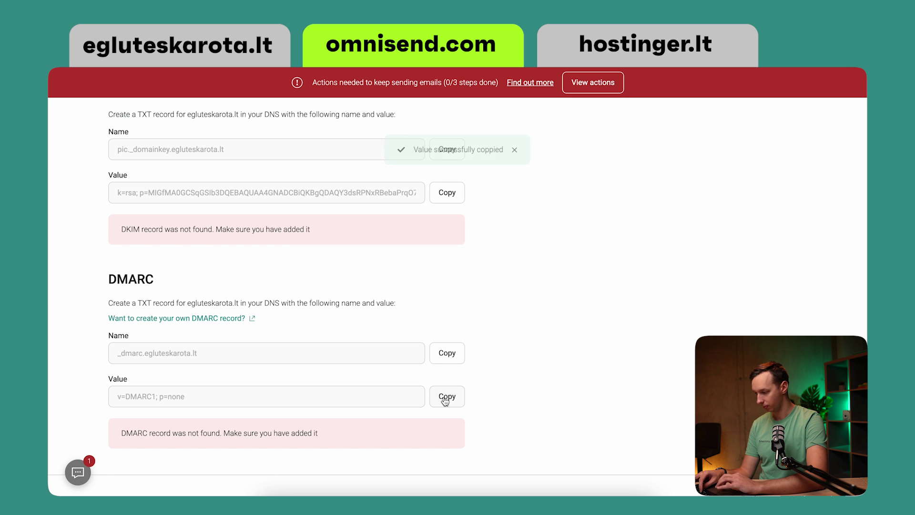
pyautogui.hotkey('ctrl', 'Tab')
pyautogui.click(519, 305)
pyautogui.hotkey('ctrl', 'v')
pyautogui.click(753, 303)
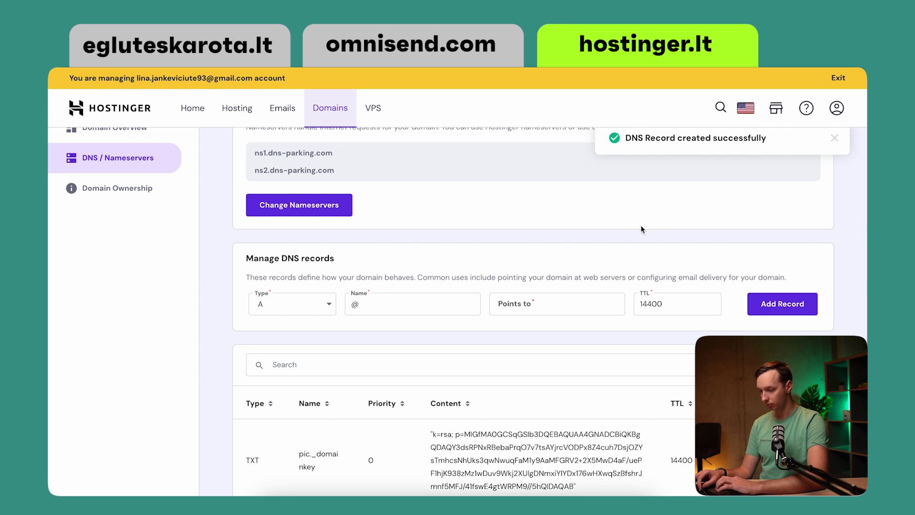
# Run Omnisend's Verify records check on the new DNS records
pyautogui.scroll(-2, 643, 253)
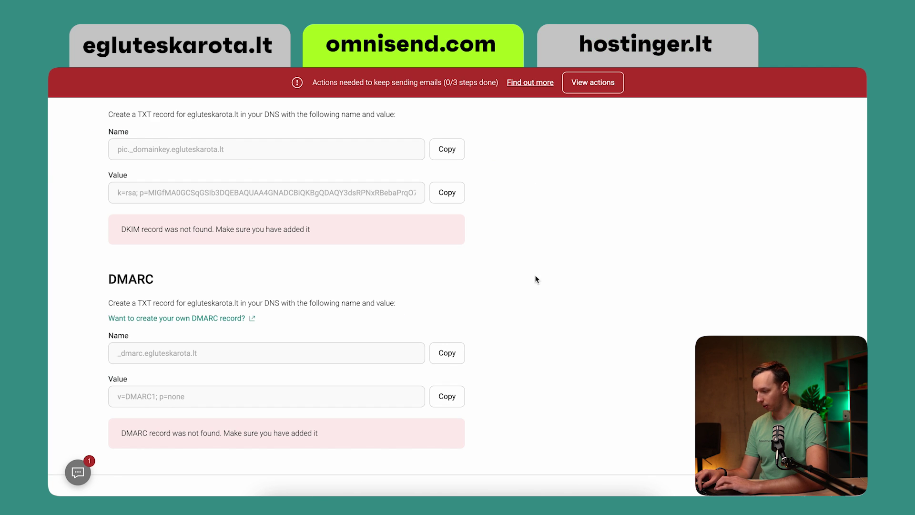
pyautogui.scroll(-1, 546, 294)
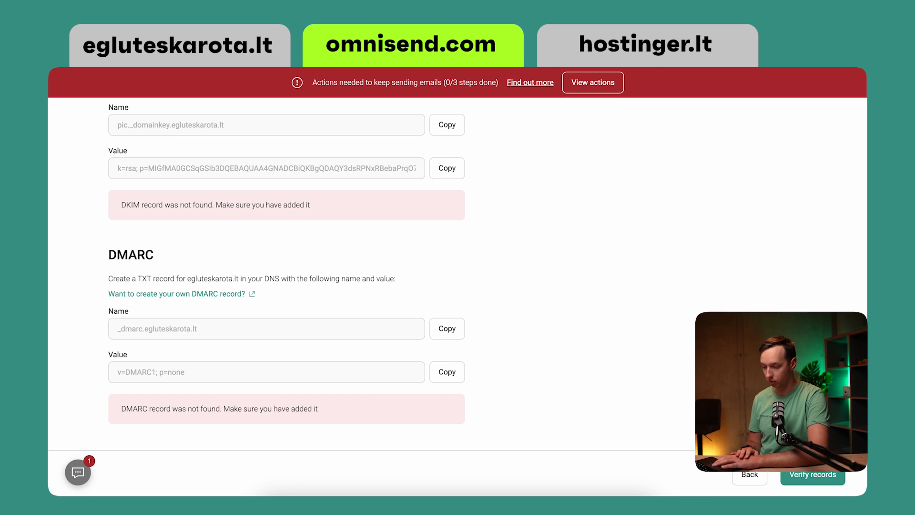
pyautogui.click(812, 474)
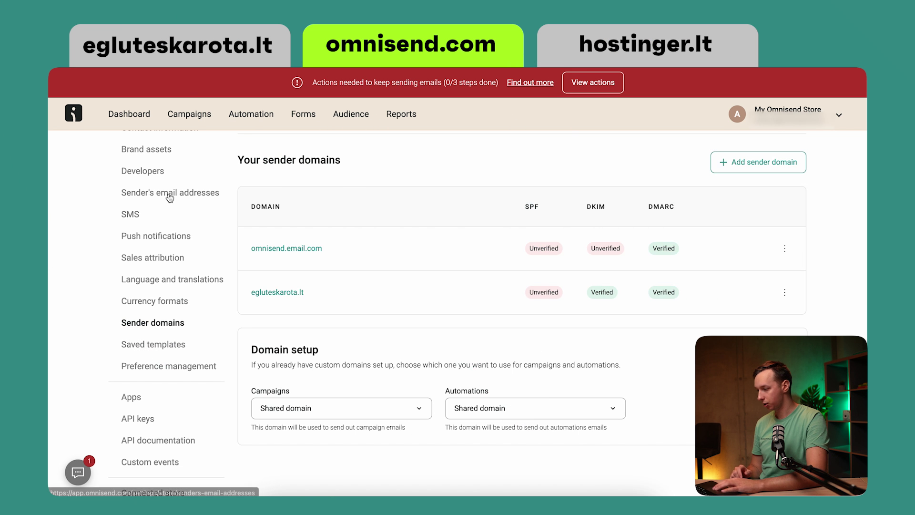
pyautogui.click(170, 196)
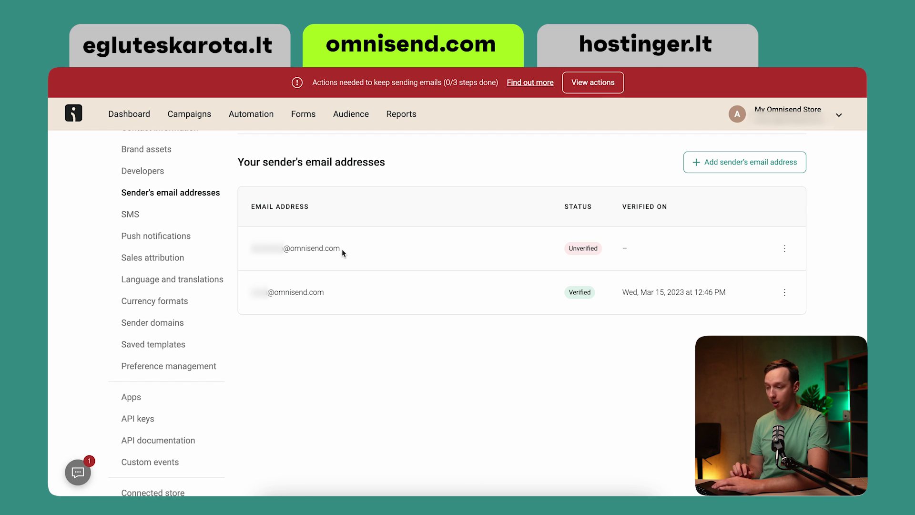
# Save a new egluteskarota.lt sender address and send it a verification email
pyautogui.click(721, 164)
pyautogui.click(427, 294)
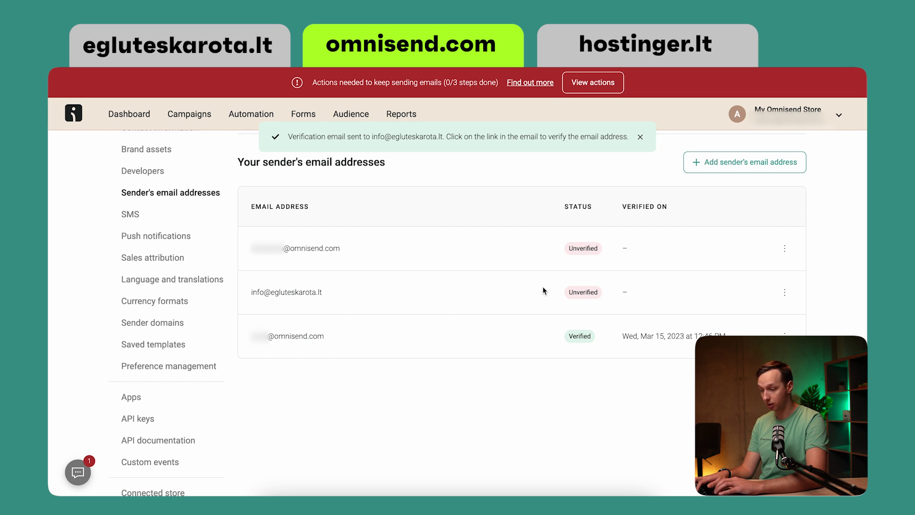
pyautogui.click(784, 292)
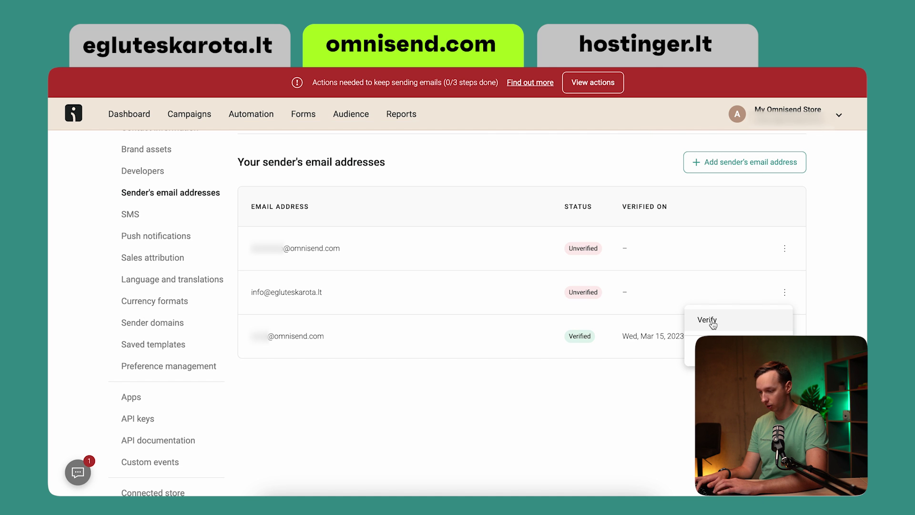
pyautogui.click(720, 322)
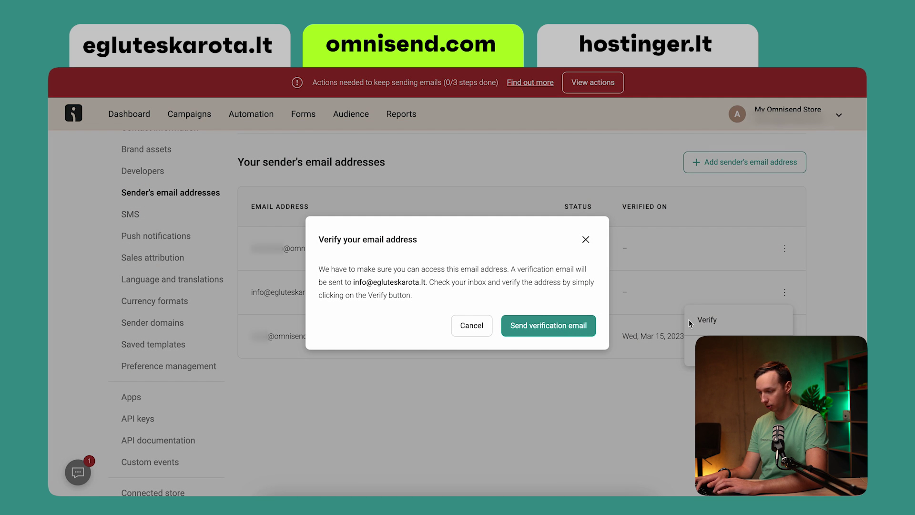
pyautogui.click(538, 326)
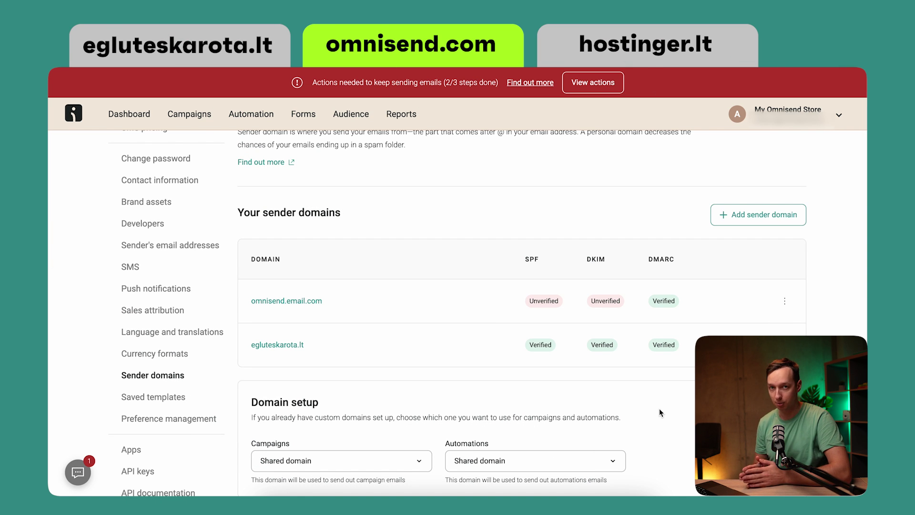
# Choose 'Yes, I want (recommended)' for all campaigns and automations, then confirm and finish
pyautogui.click(599, 85)
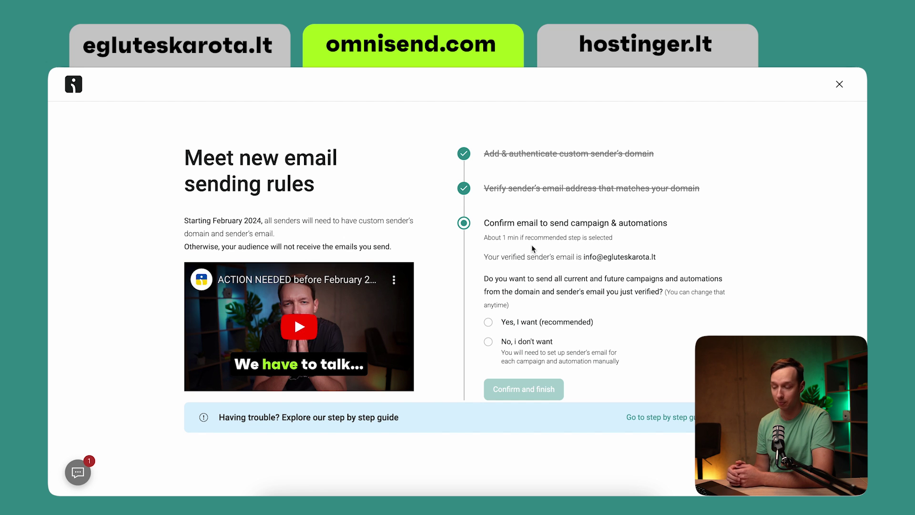
pyautogui.click(488, 322)
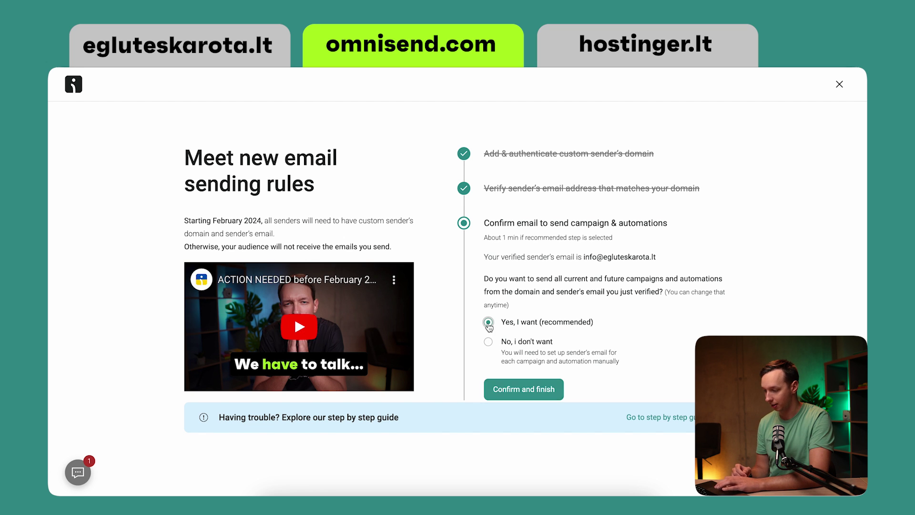
pyautogui.click(540, 393)
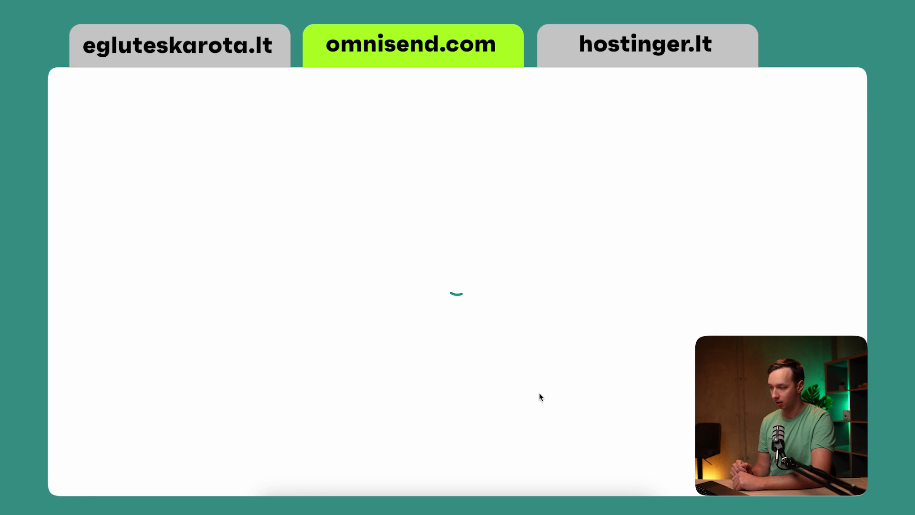